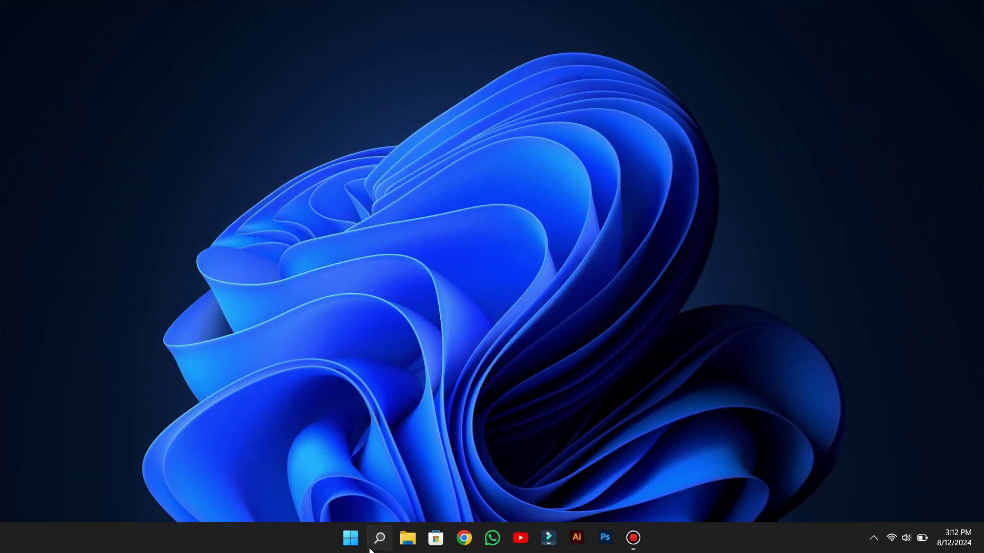
Launch Task Manager from search and list startup apps sorted by Status.
{"action": "left_click", "coordinate": [376, 539]}
{"action": "type", "text": "TASK MANAGER"}
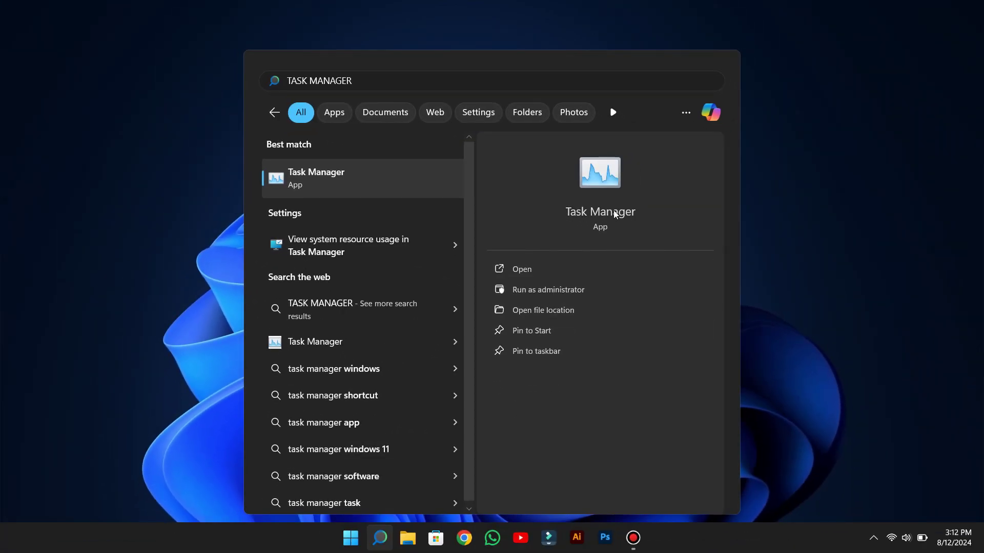
{"action": "left_click", "coordinate": [613, 211]}
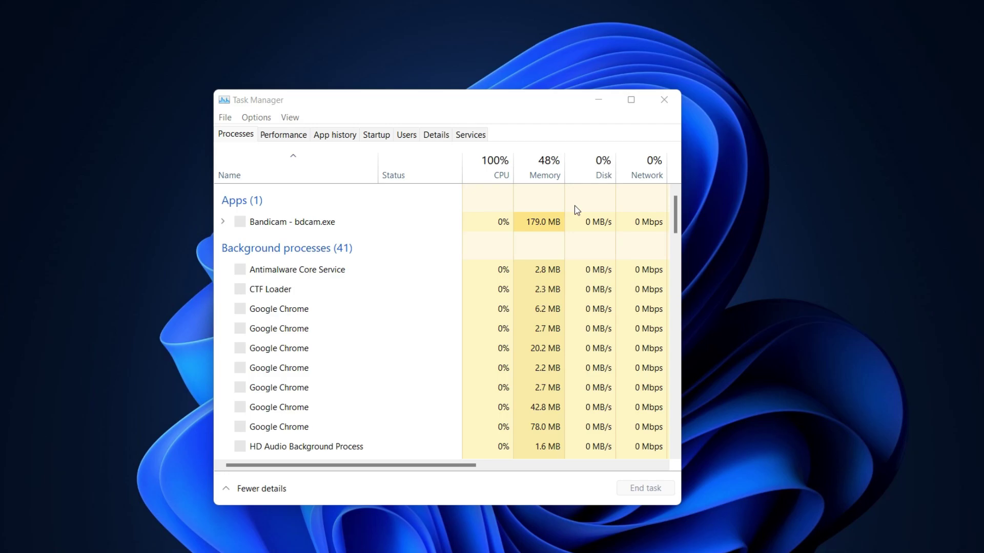
{"action": "left_click", "coordinate": [388, 135]}
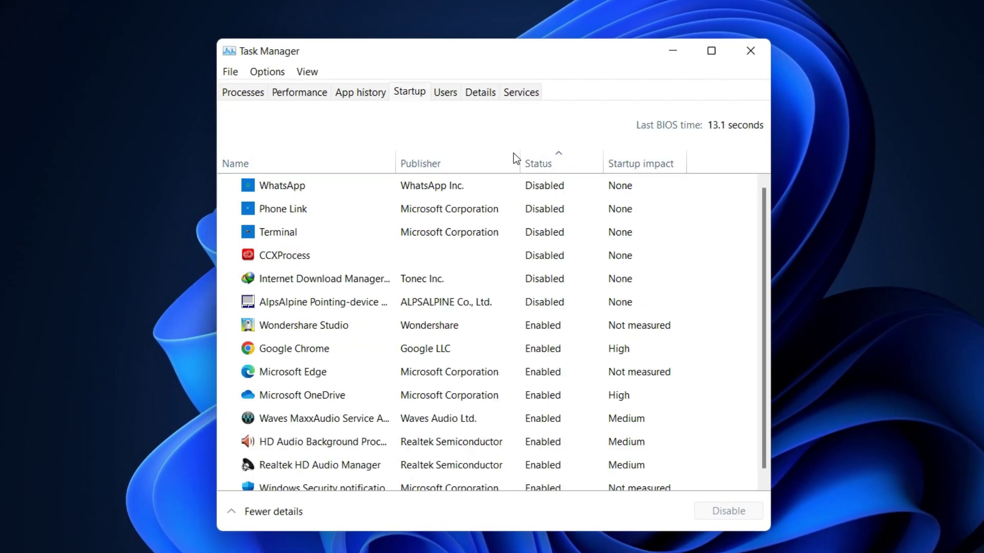
{"action": "left_click", "coordinate": [563, 162]}
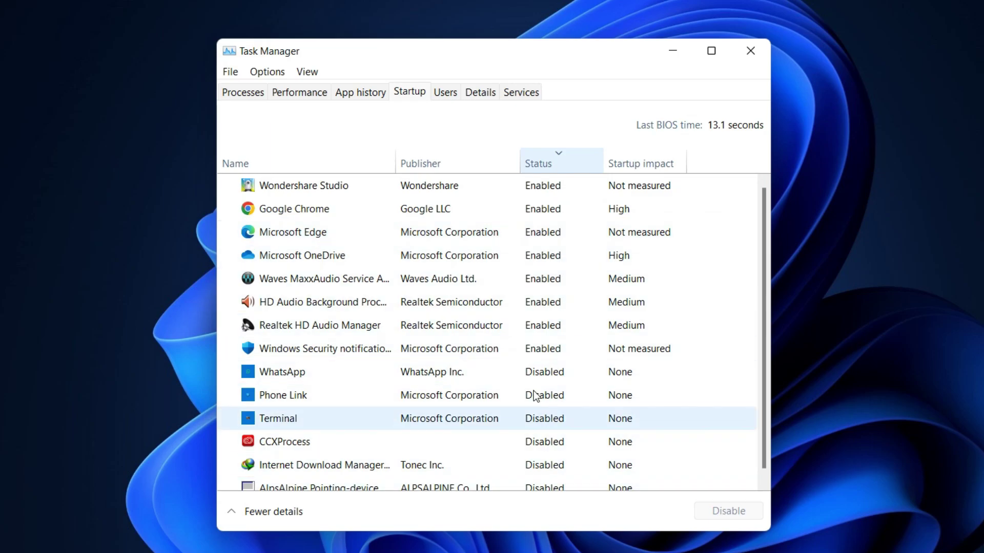
Disable Wondershare Studio, Google Chrome and Microsoft Edge as startup apps.
{"action": "left_click", "coordinate": [552, 193]}
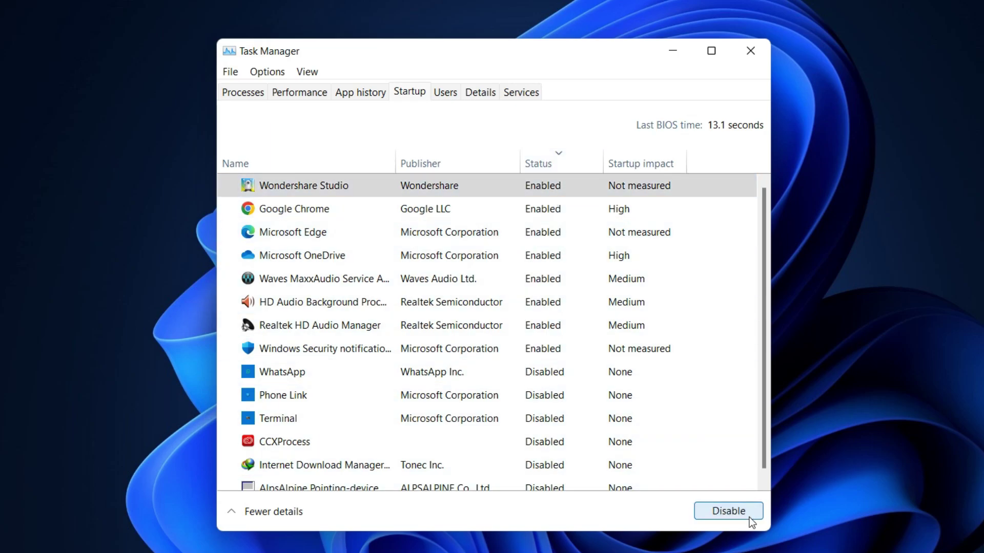
{"action": "left_click", "coordinate": [750, 519]}
{"action": "left_click", "coordinate": [558, 193]}
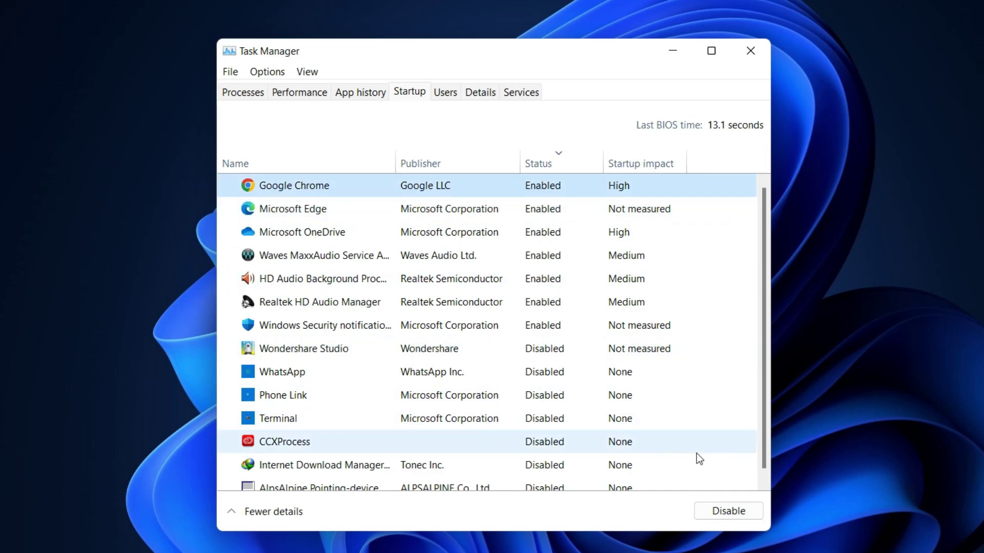
{"action": "left_click", "coordinate": [729, 512]}
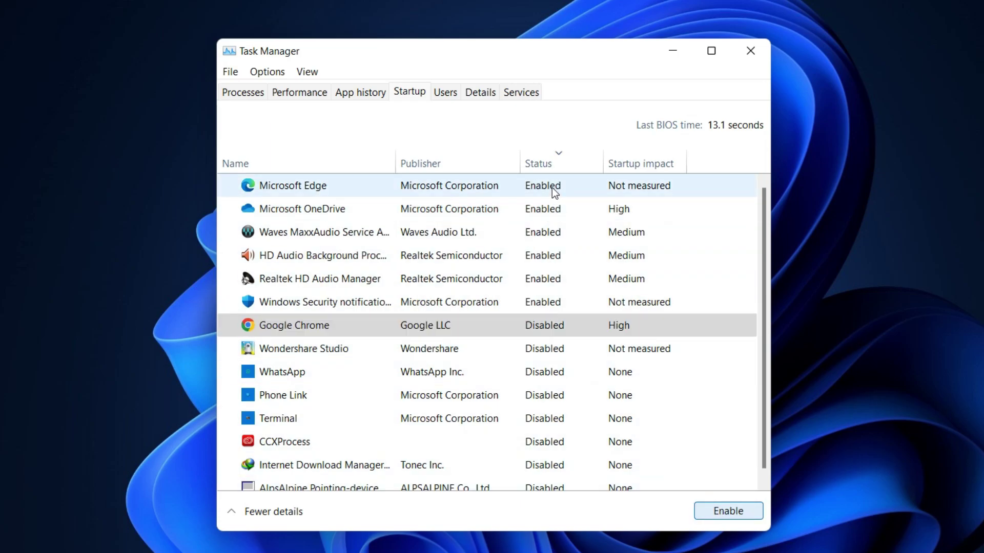
{"action": "left_click", "coordinate": [552, 187]}
{"action": "left_click", "coordinate": [708, 515]}
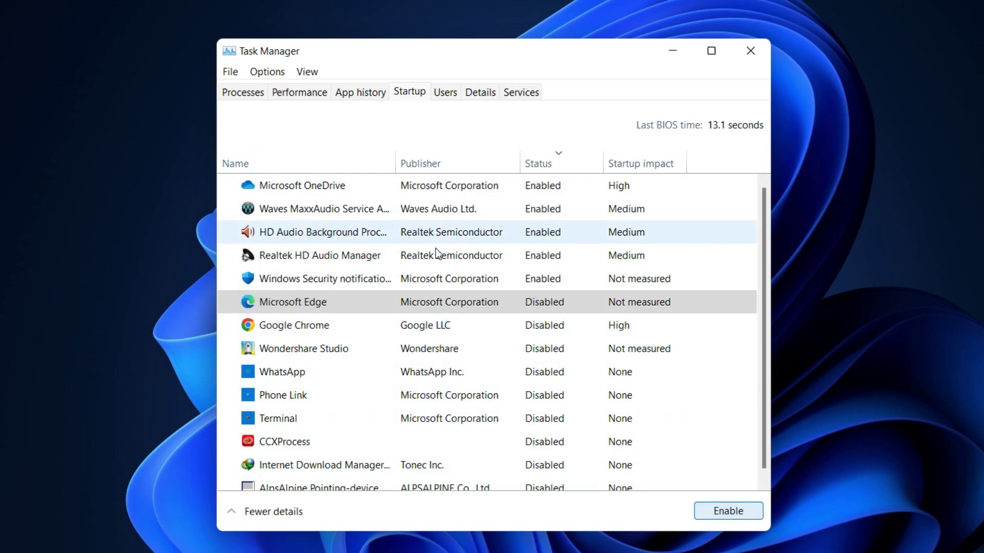
Select the Microsoft OneDrive, Waves audio, HD Audio background and Realtek HD Audio Manager startup entries.
{"action": "left_click", "coordinate": [325, 185]}
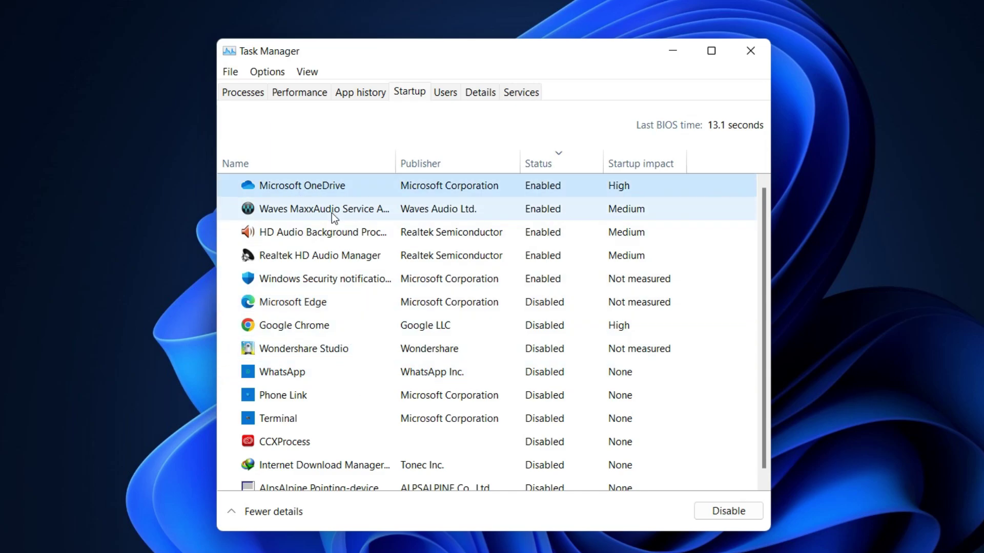
{"action": "left_click", "coordinate": [331, 213]}
{"action": "left_click", "coordinate": [331, 233]}
{"action": "left_click", "coordinate": [331, 254]}
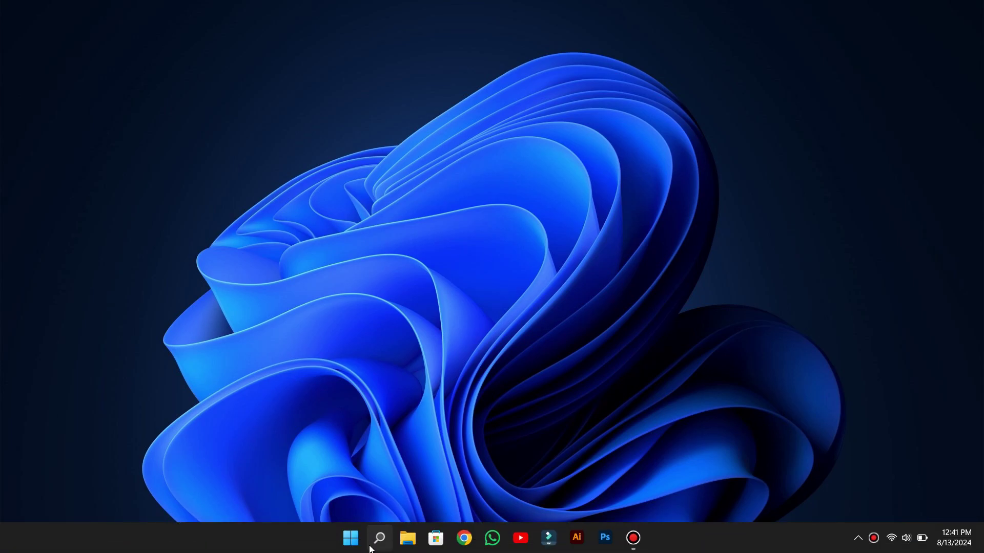
Launch Services from search and jump to the W services near Windows Update.
{"action": "left_click", "coordinate": [374, 537]}
{"action": "type", "text": "servic"}
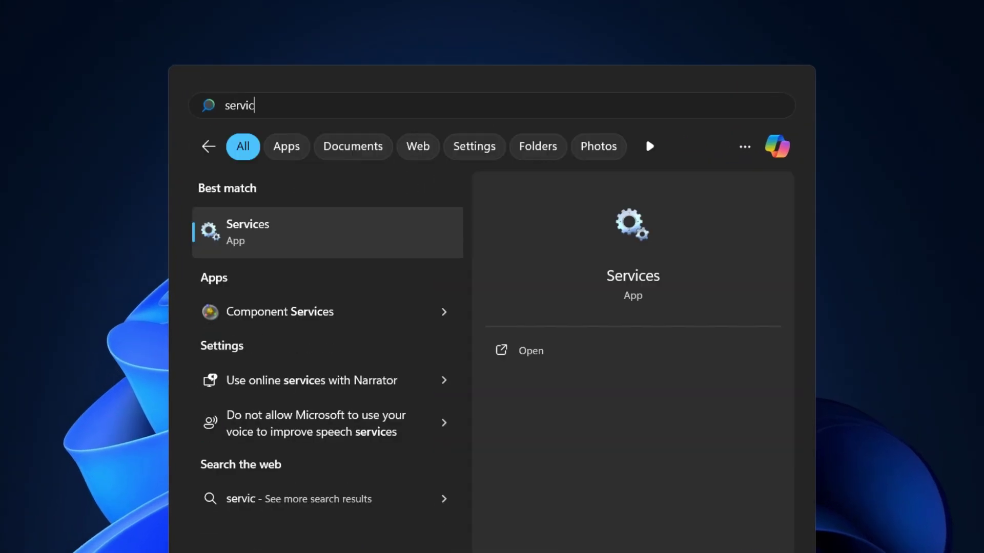
{"action": "type", "text": "es"}
{"action": "left_click", "coordinate": [632, 275]}
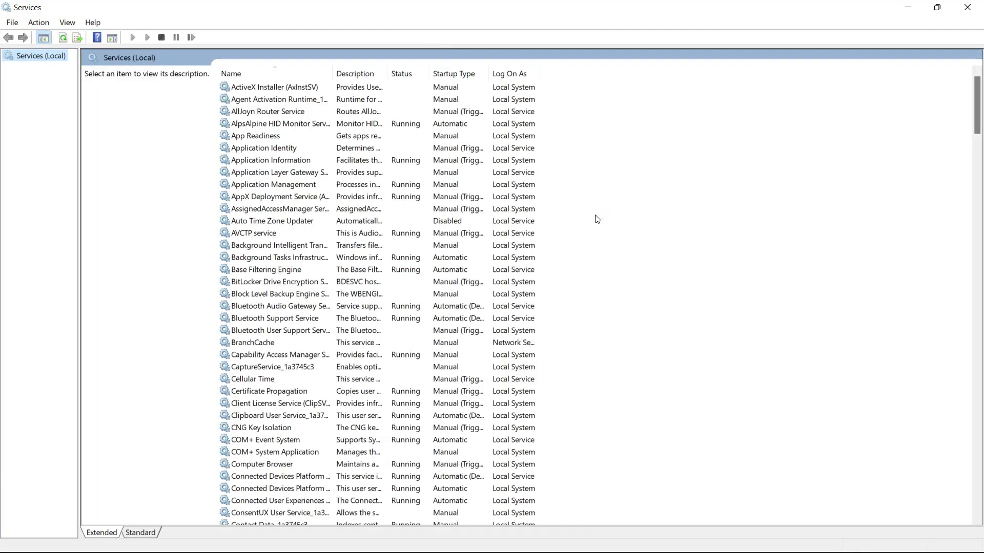
{"action": "left_click", "coordinate": [277, 124]}
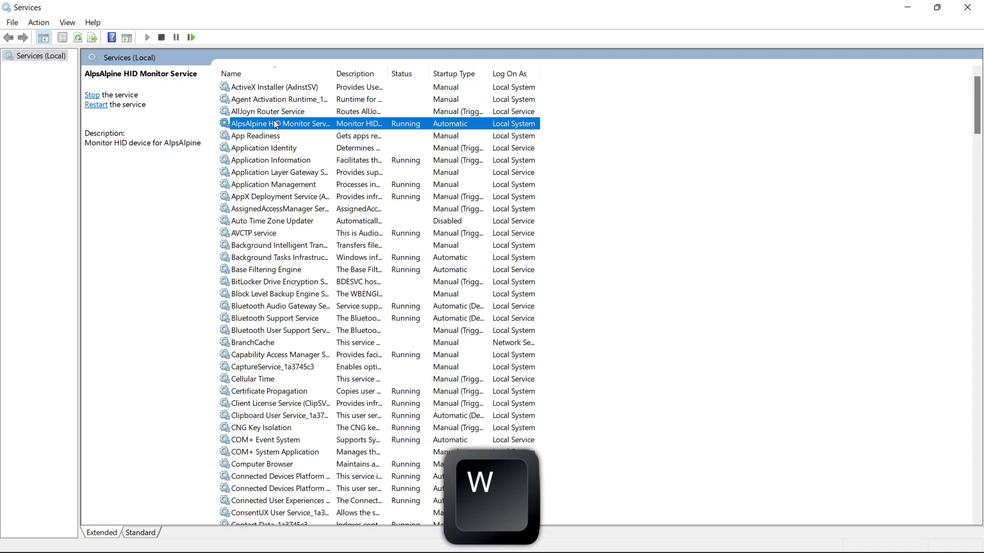
{"action": "key", "text": "w"}
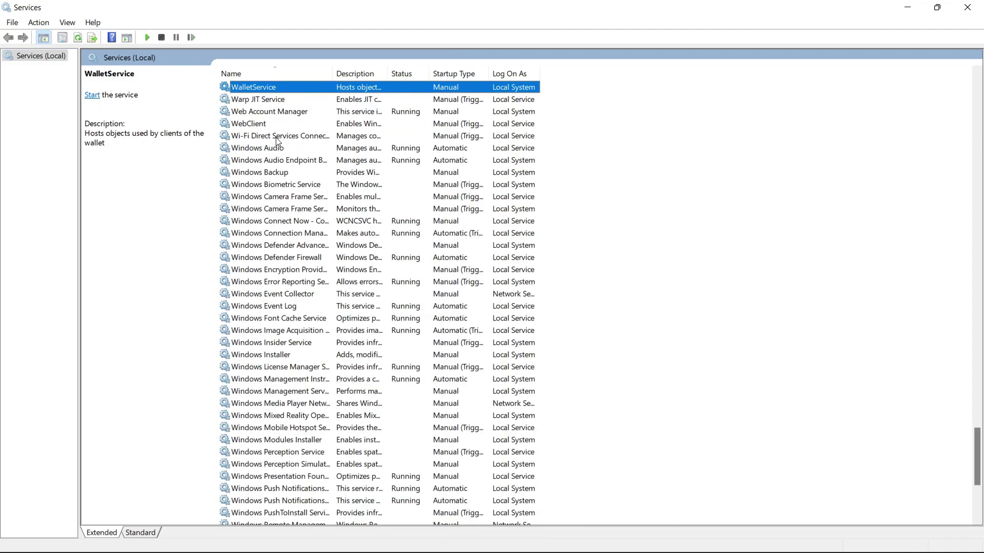
{"action": "scroll", "coordinate": [277, 142], "scroll_direction": "down", "scroll_amount": 6}
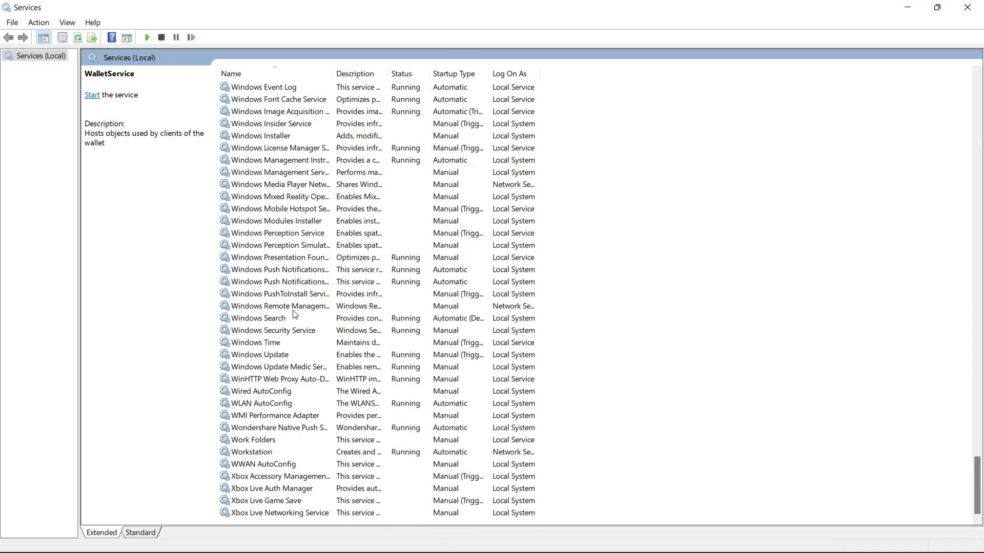
Set Windows Update's startup type to Disabled and stop the service.
{"action": "double_click", "coordinate": [270, 358]}
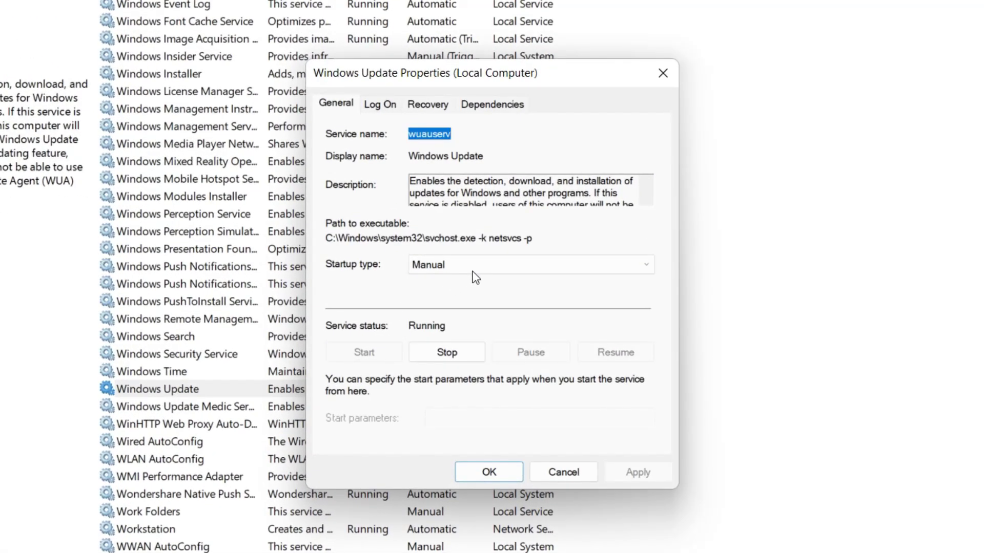
{"action": "left_click", "coordinate": [523, 270]}
{"action": "left_click", "coordinate": [447, 317]}
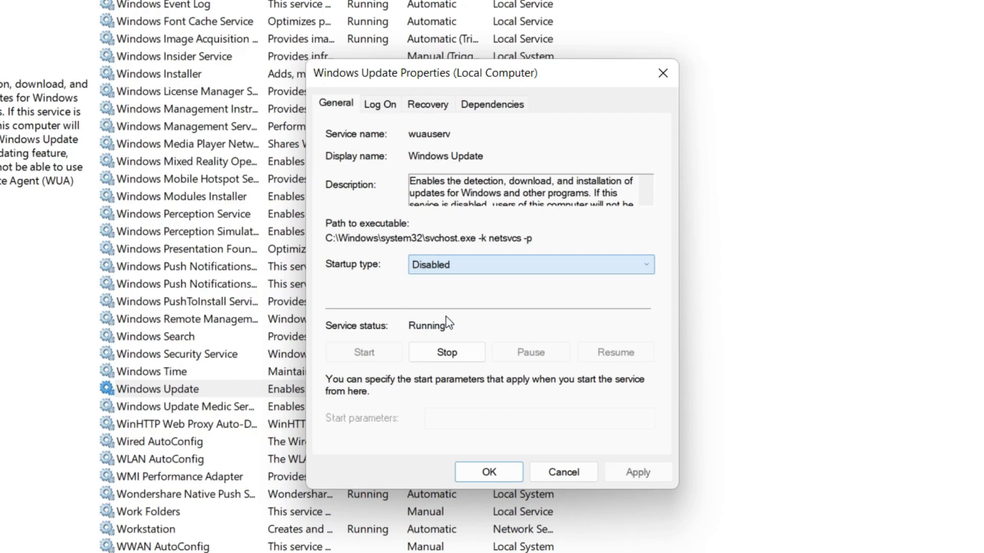
{"action": "left_click", "coordinate": [445, 354]}
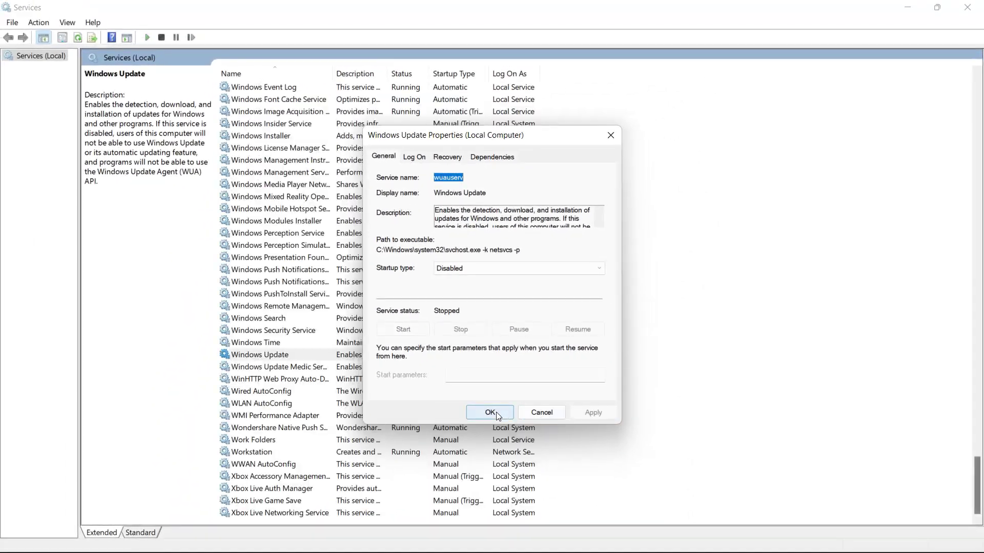
{"action": "left_click", "coordinate": [490, 413]}
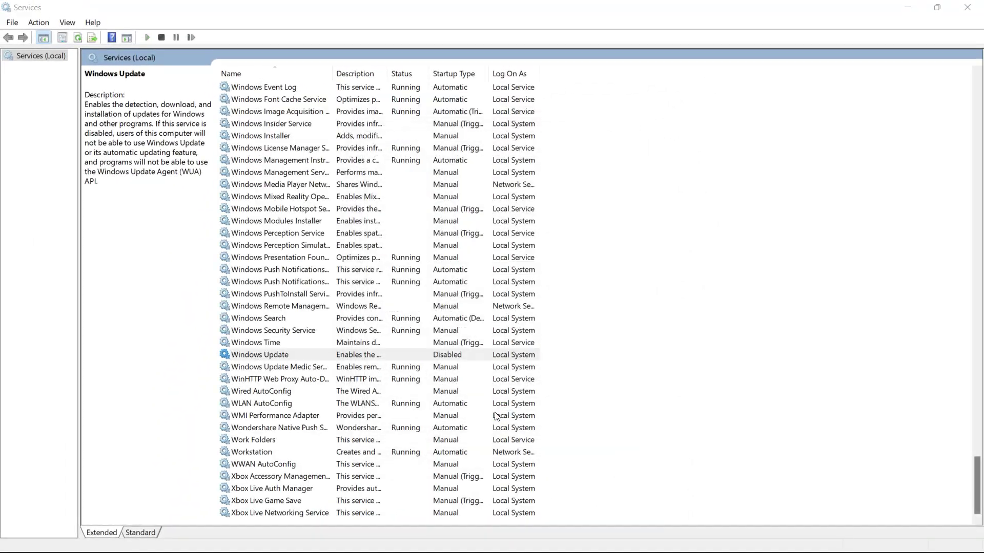
Stop Windows Update Medic Service, confirm, and close the Services window.
{"action": "double_click", "coordinate": [279, 367]}
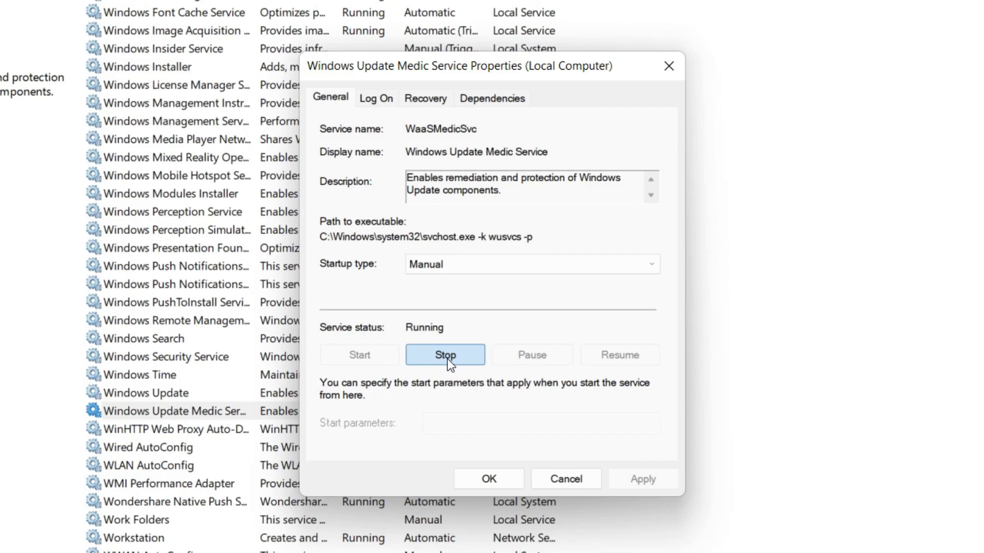
{"action": "left_click", "coordinate": [460, 333]}
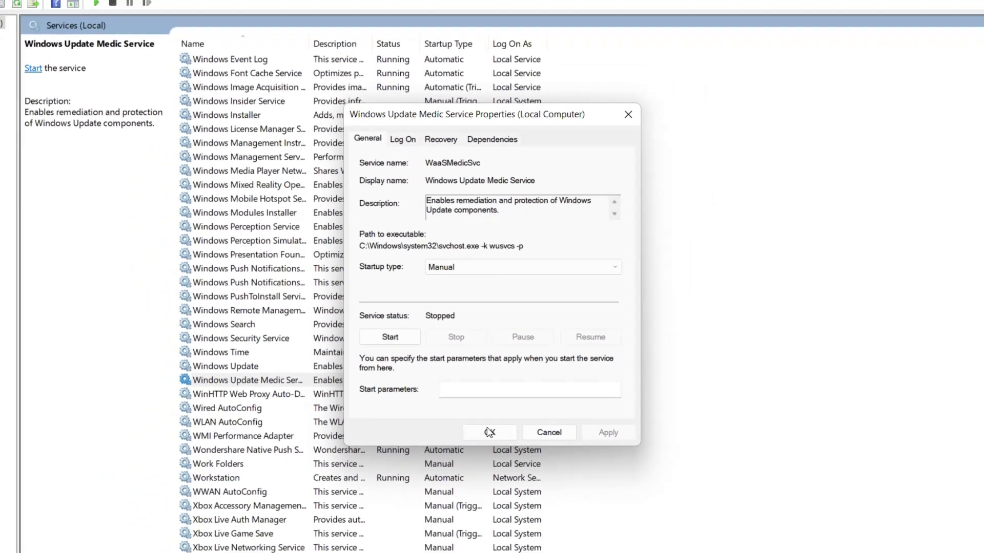
{"action": "left_click", "coordinate": [489, 479]}
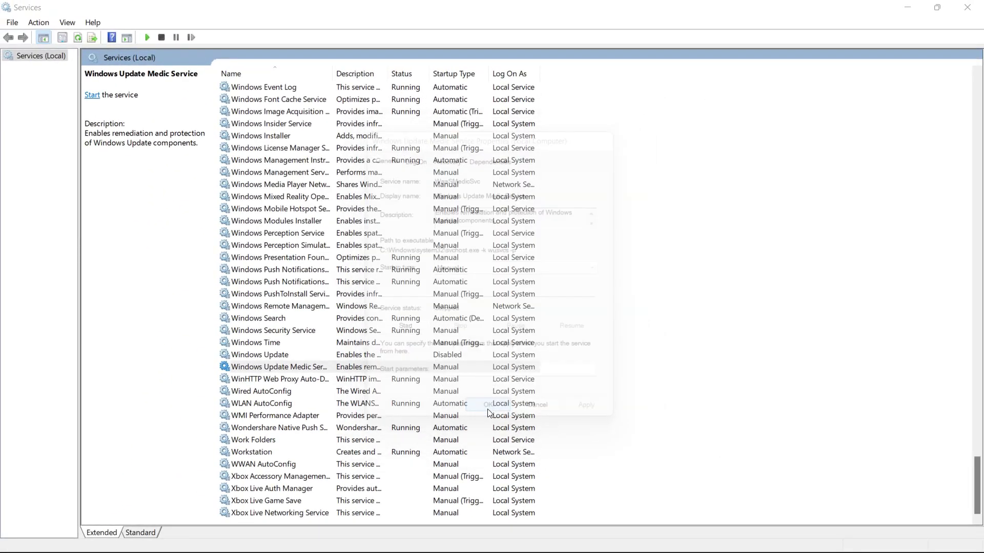
{"action": "left_click", "coordinate": [967, 7]}
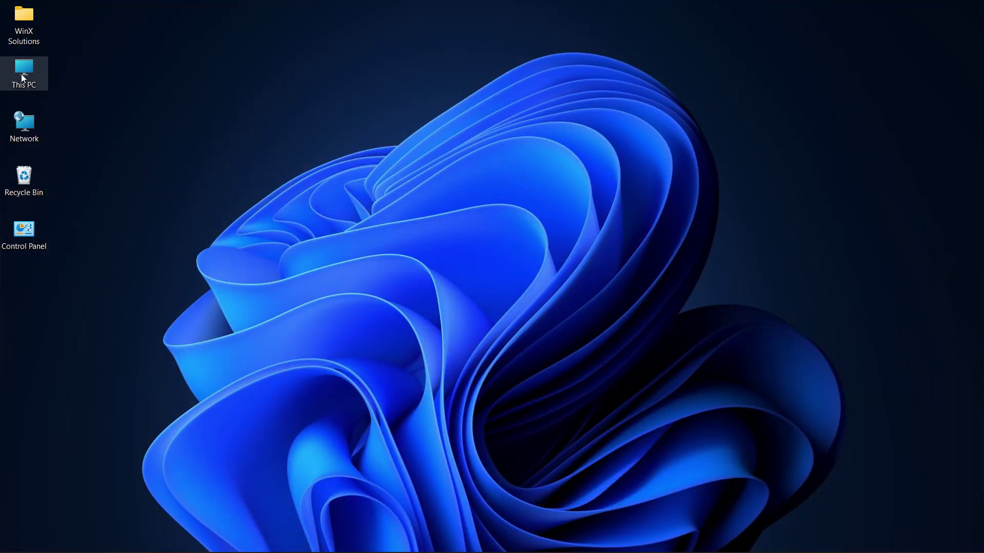
Open Local Disk (C:) Properties from This PC and move the dialog up and right.
{"action": "double_click", "coordinate": [22, 76]}
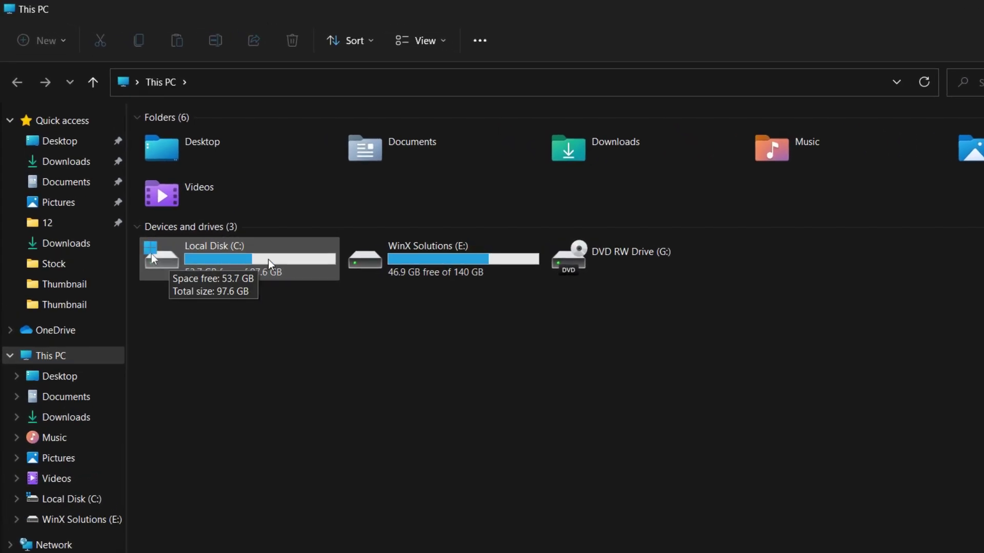
{"action": "right_click", "coordinate": [268, 260]}
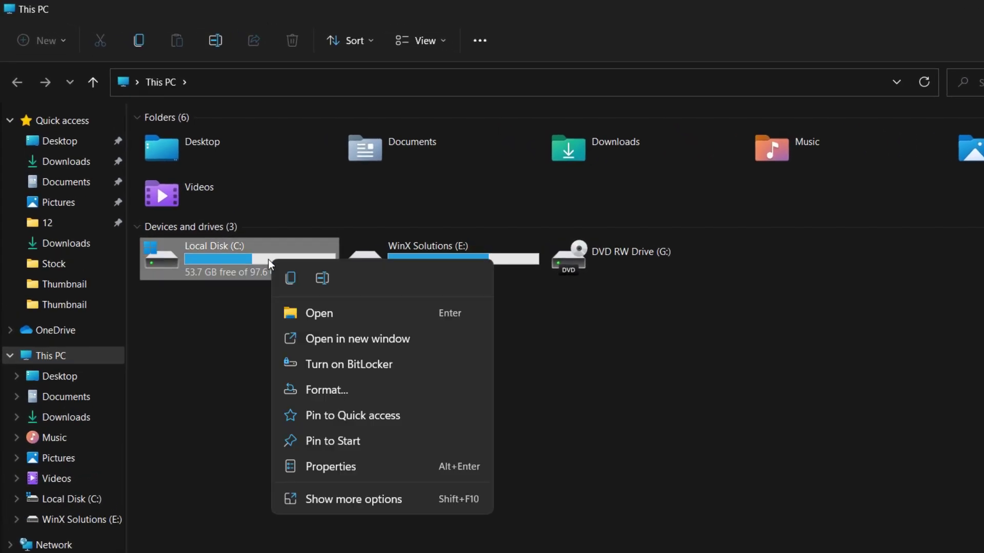
{"action": "left_click", "coordinate": [365, 474]}
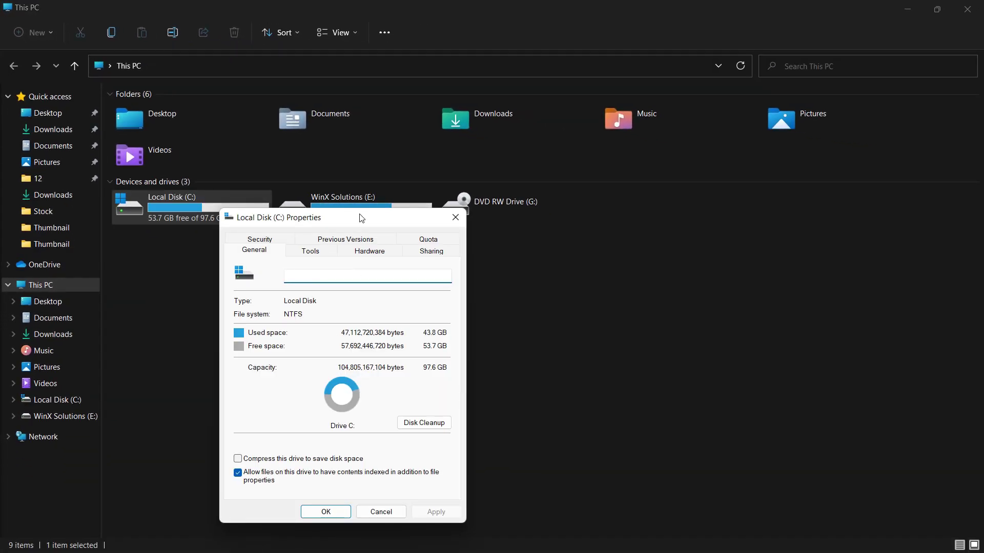
{"action": "left_click_drag", "start_coordinate": [361, 218], "coordinate": [515, 145]}
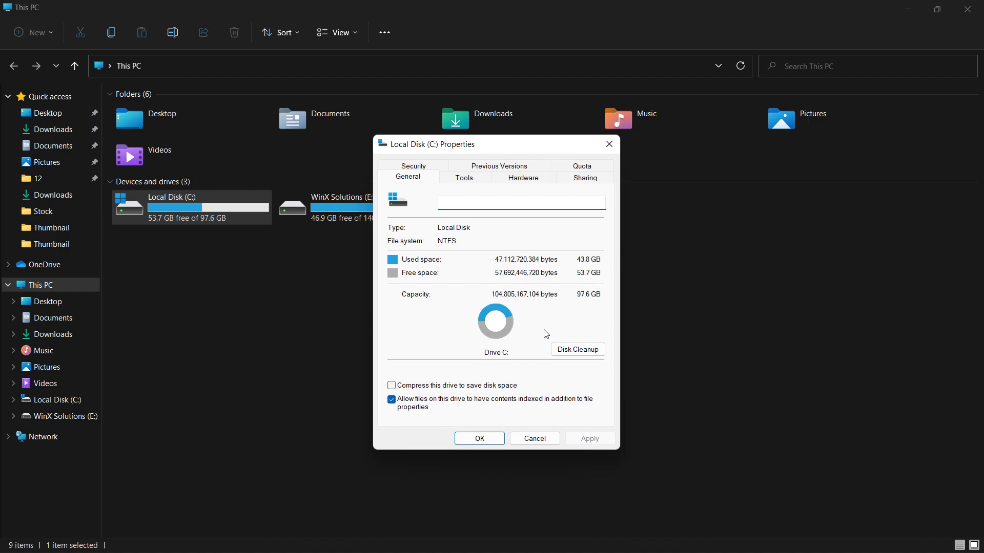
Run Disk Cleanup on C: with Offline webpages and Recycle Bin checked, permanently deleting the files.
{"action": "left_click", "coordinate": [574, 351]}
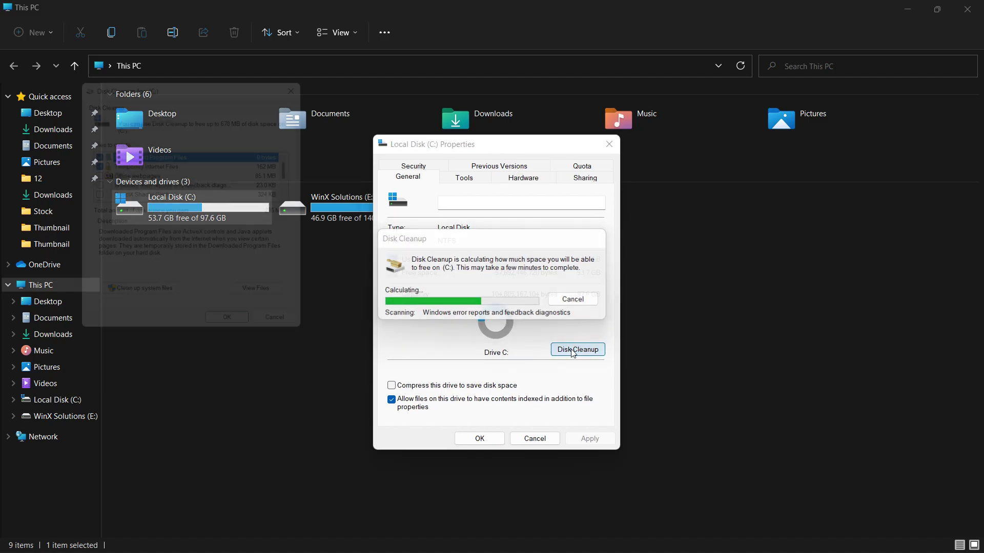
{"action": "left_click", "coordinate": [91, 173]}
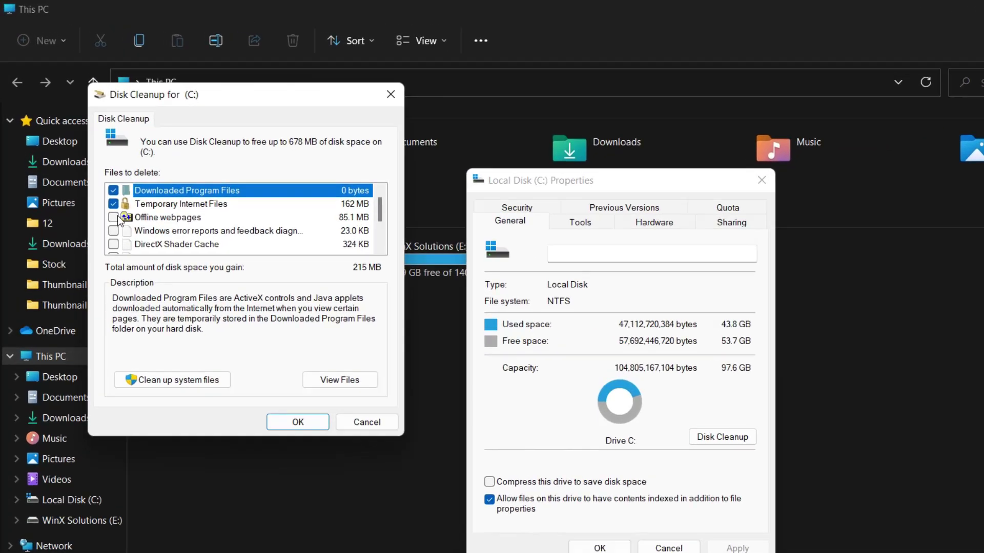
{"action": "scroll", "coordinate": [123, 246], "scroll_direction": "down", "scroll_amount": 1}
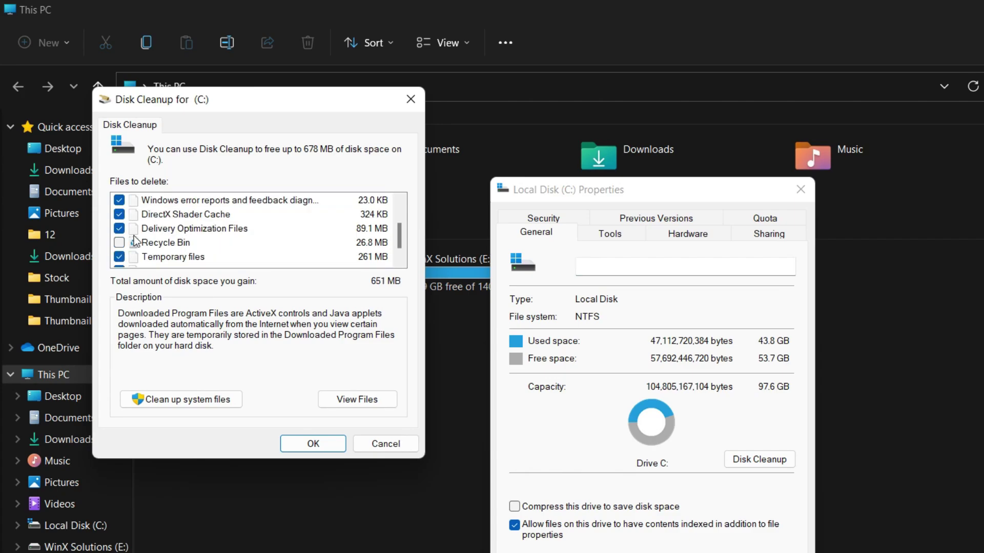
{"action": "scroll", "coordinate": [138, 242], "scroll_direction": "down", "scroll_amount": 1}
{"action": "left_click", "coordinate": [170, 229]}
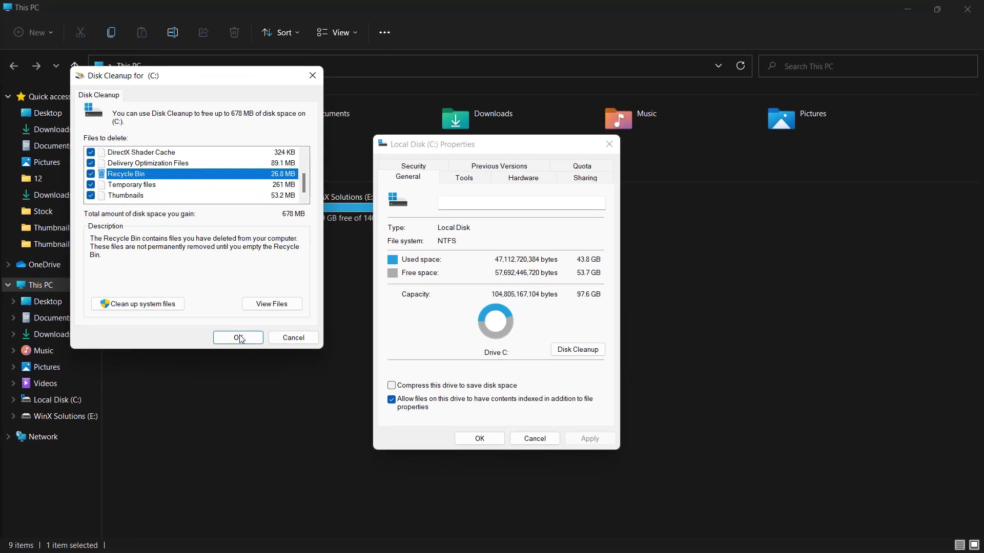
{"action": "left_click", "coordinate": [317, 446]}
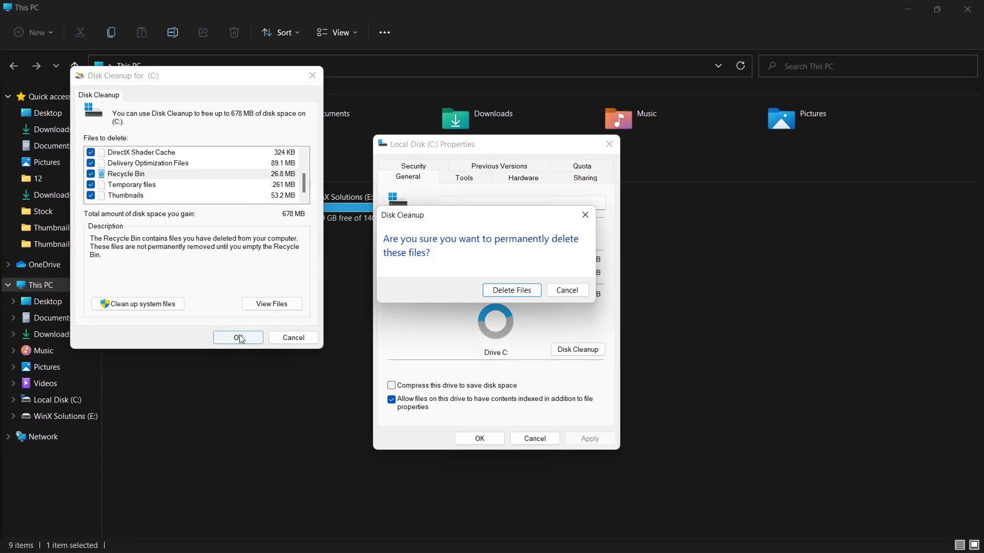
{"action": "left_click", "coordinate": [513, 292]}
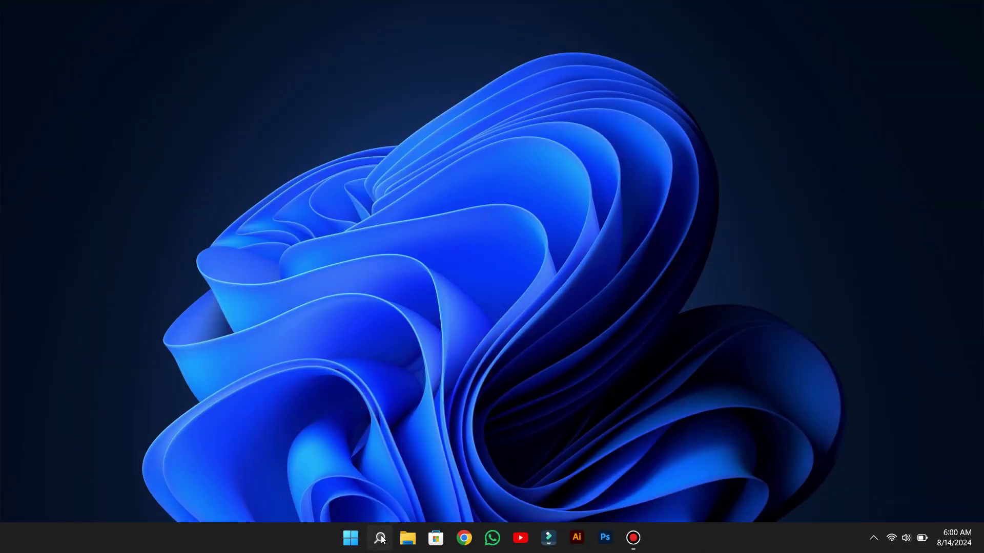
Open Control Panel's list of installed programs and scroll down it.
{"action": "left_click", "coordinate": [380, 538]}
{"action": "type", "text": "Co"}
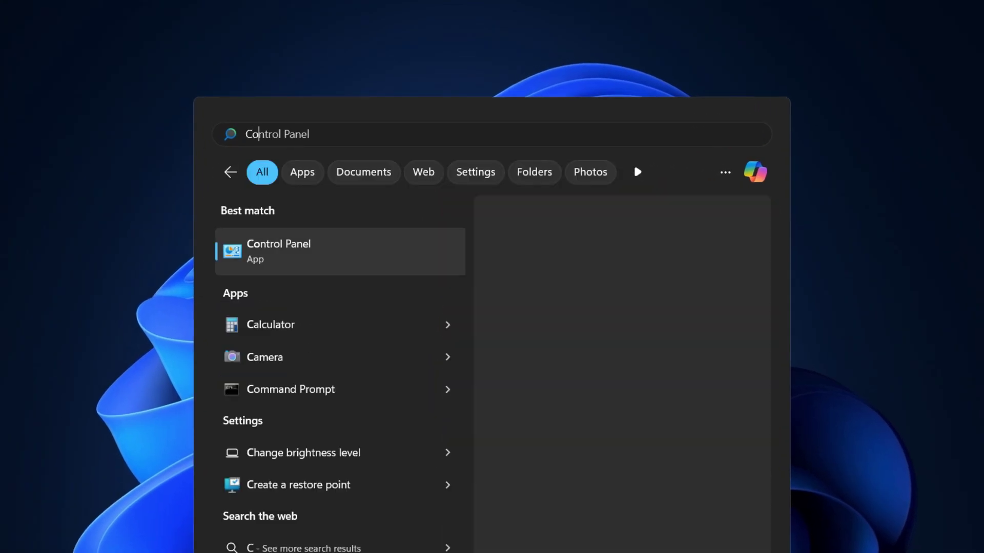
{"action": "type", "text": "ntrol Panel"}
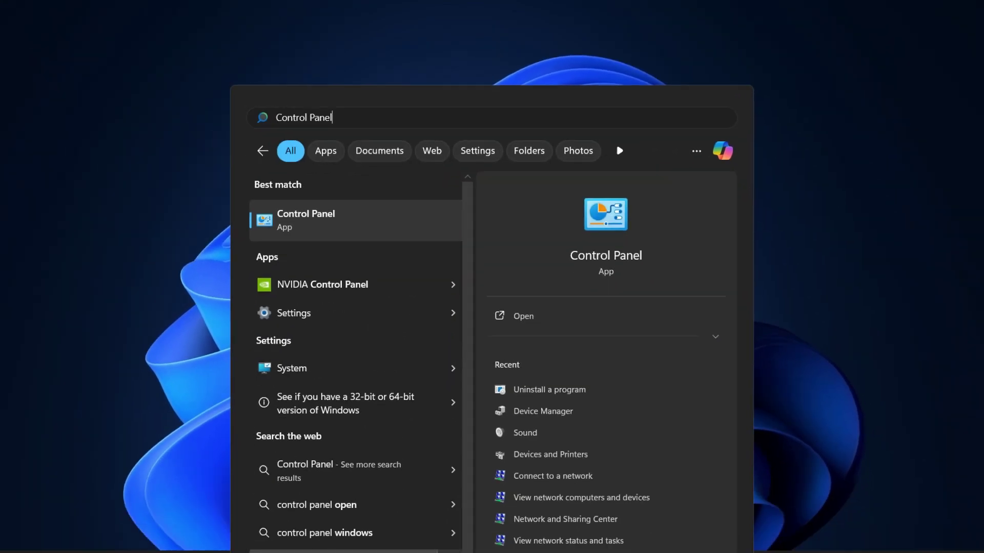
{"action": "left_click", "coordinate": [605, 256]}
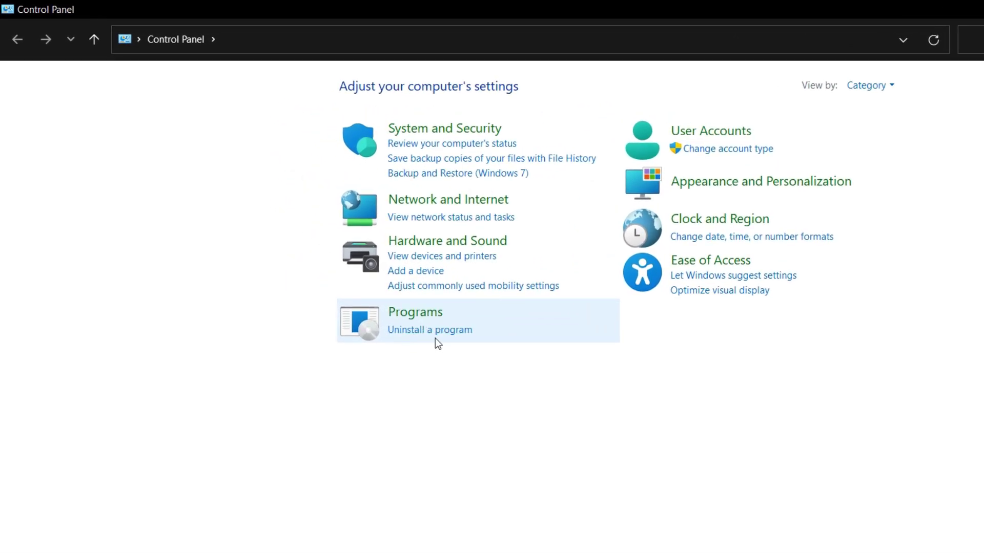
{"action": "left_click", "coordinate": [436, 332]}
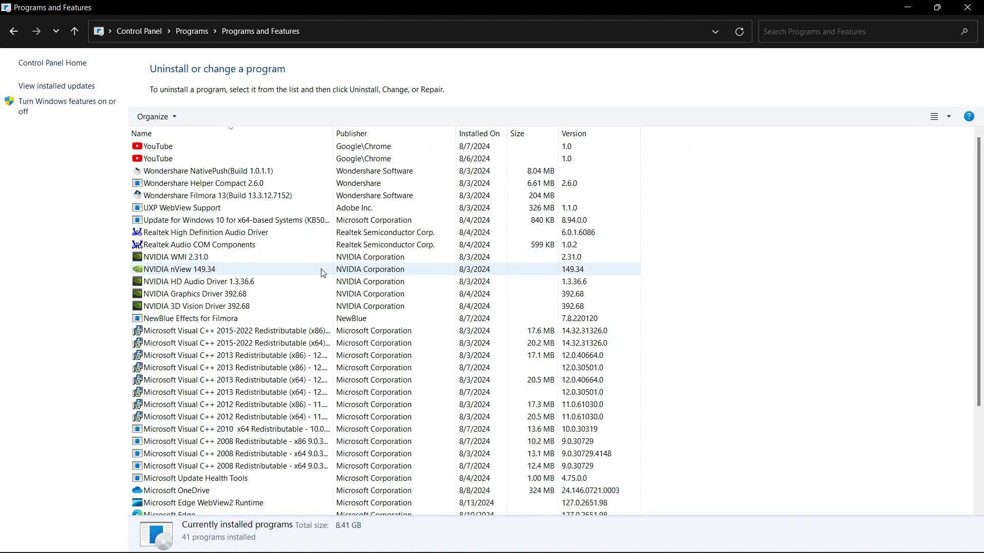
{"action": "scroll", "coordinate": [188, 217], "scroll_direction": "down", "scroll_amount": 2}
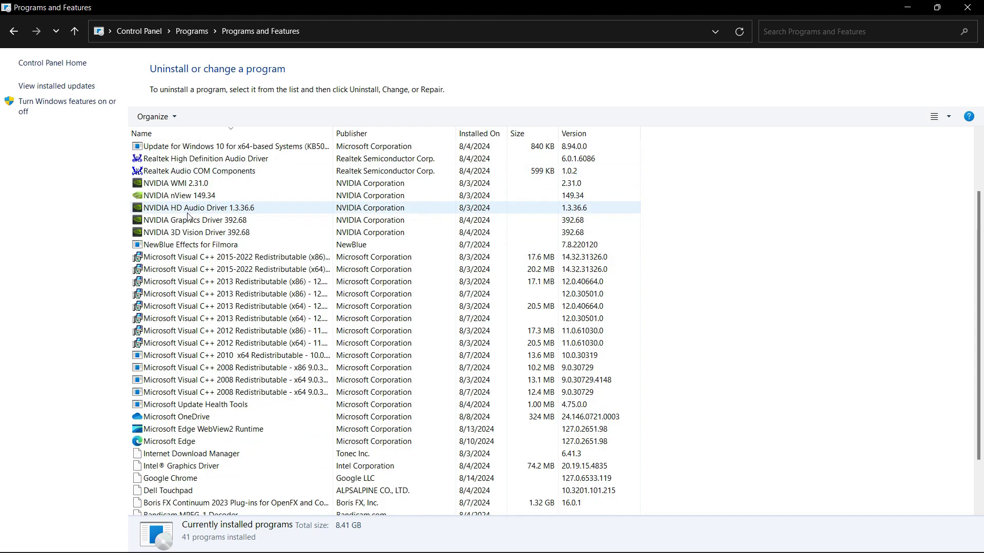
{"action": "scroll", "coordinate": [188, 217], "scroll_direction": "down", "scroll_amount": 2}
Uninstall Audacity 3.6.1 with all its components and dismiss the completion message.
{"action": "left_click", "coordinate": [180, 479]}
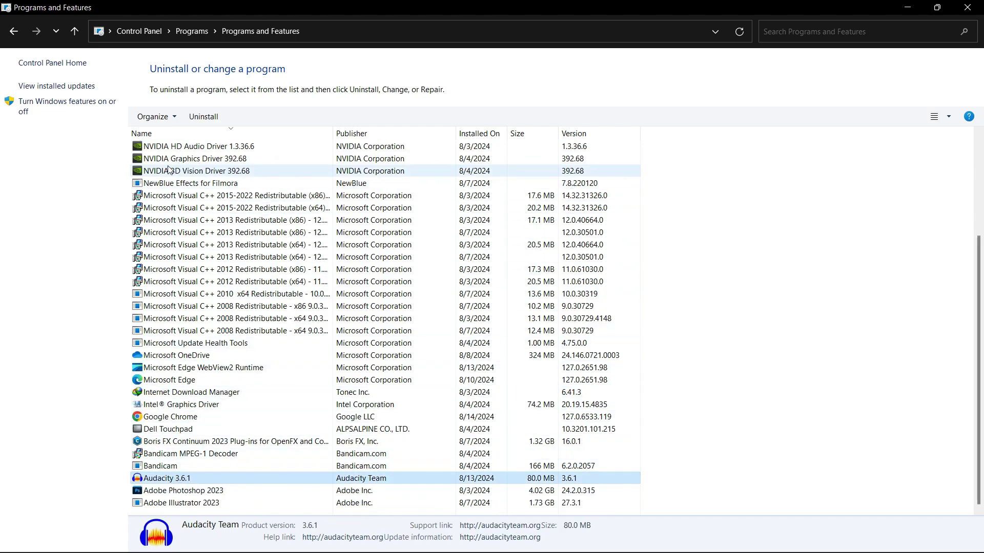
{"action": "left_click", "coordinate": [202, 118]}
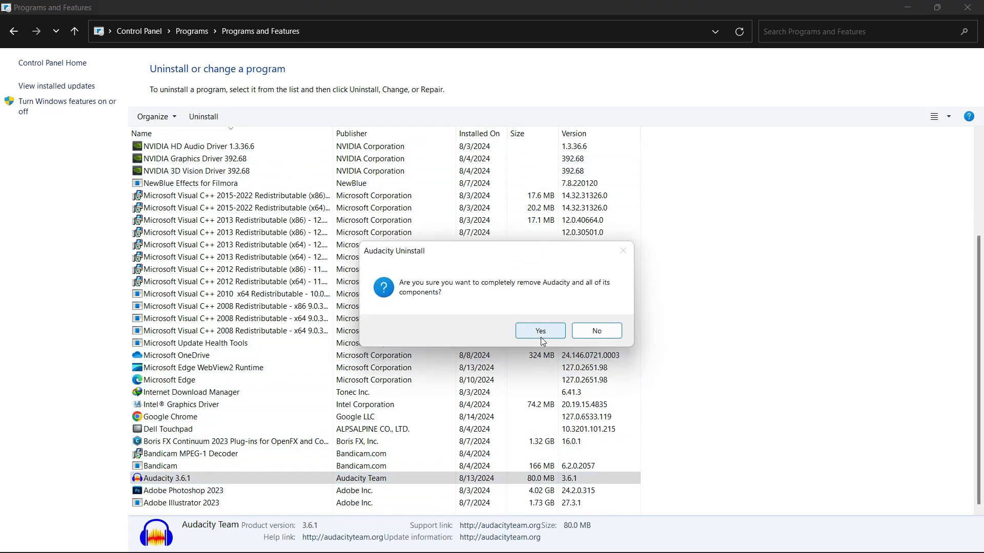
{"action": "left_click", "coordinate": [542, 341]}
{"action": "left_click", "coordinate": [584, 339]}
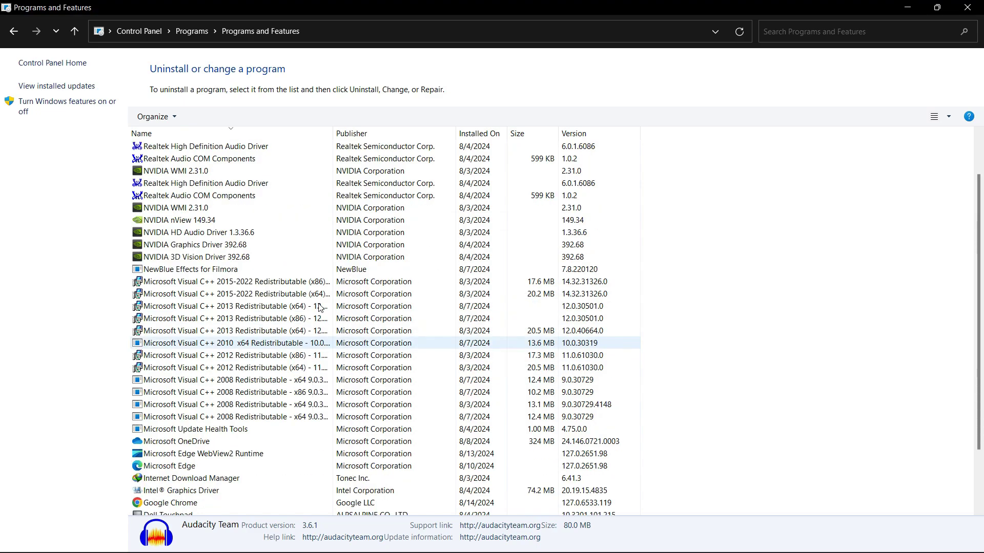
Select the Visual C++ 2015-2022 and 2013 redistributable entries in the program list.
{"action": "scroll", "coordinate": [205, 256], "scroll_direction": "down", "scroll_amount": 1}
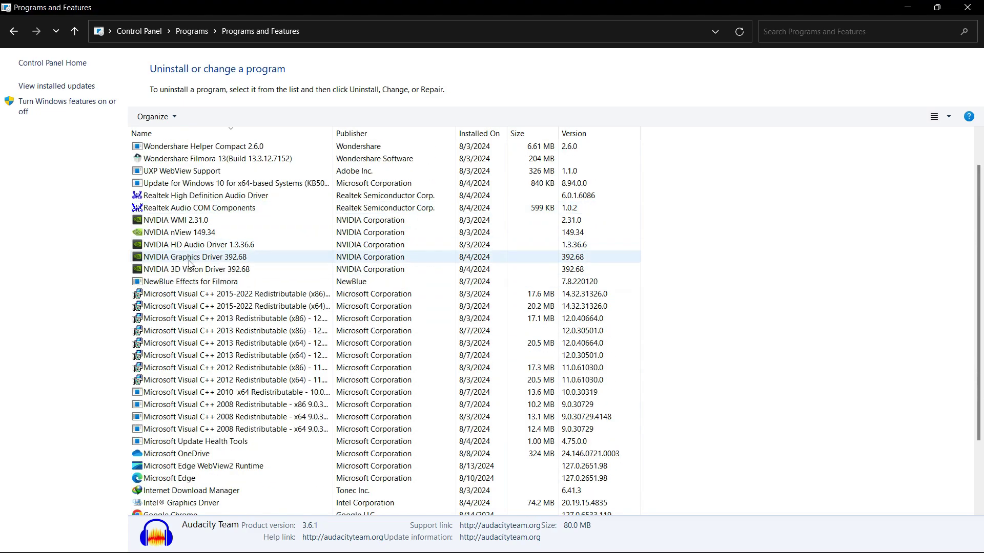
{"action": "left_click", "coordinate": [176, 299]}
{"action": "left_click", "coordinate": [170, 307]}
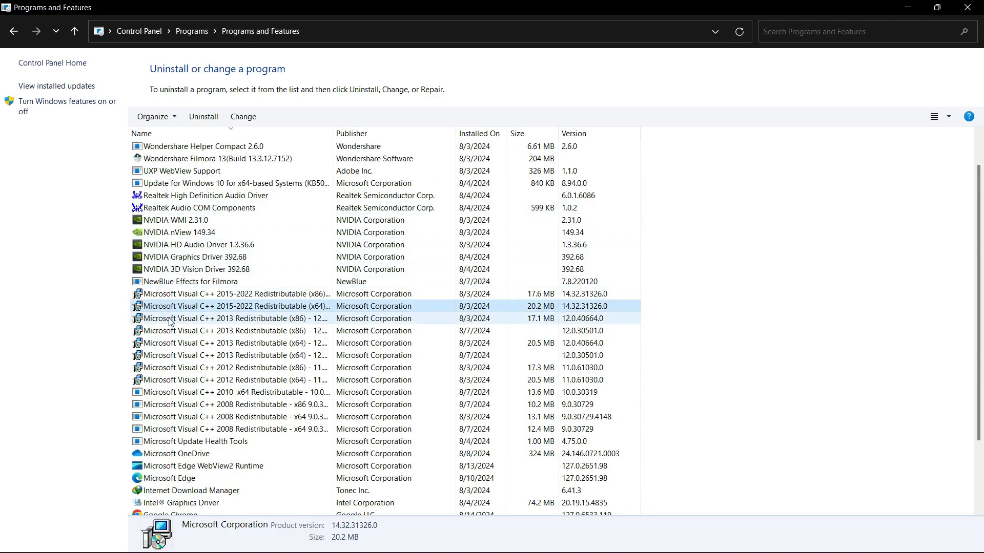
{"action": "left_click", "coordinate": [171, 319]}
{"action": "left_click", "coordinate": [171, 333]}
{"action": "left_click", "coordinate": [170, 342]}
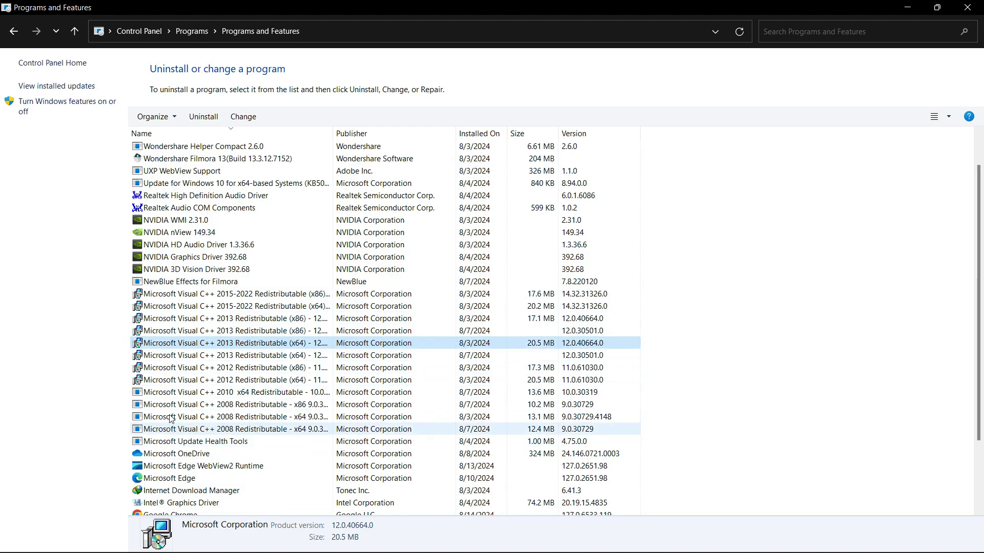
{"action": "scroll", "coordinate": [174, 365], "scroll_direction": "up", "scroll_amount": 1}
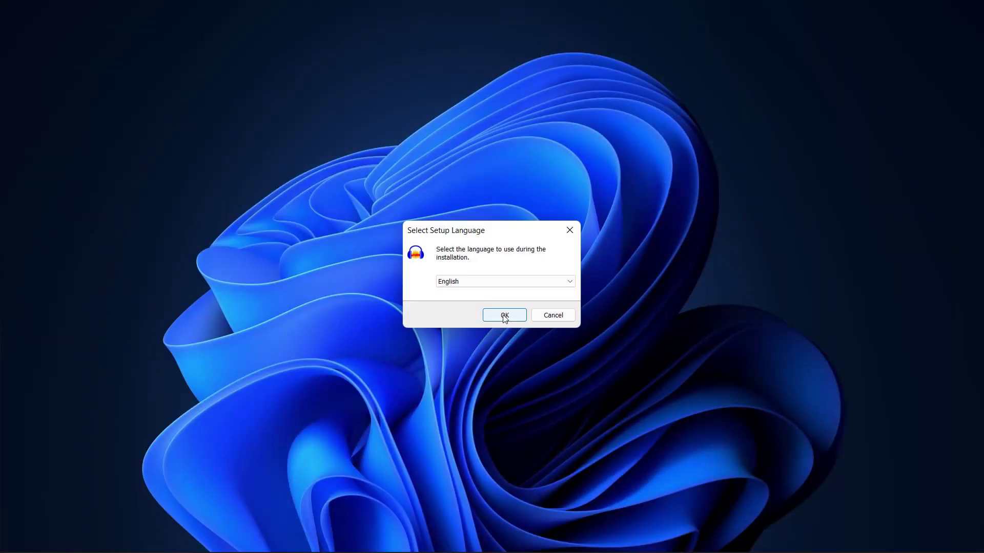
Install Audacity in English to the default C:\Program Files\Audacity location.
{"action": "left_click", "coordinate": [505, 315]}
{"action": "left_click", "coordinate": [560, 385]}
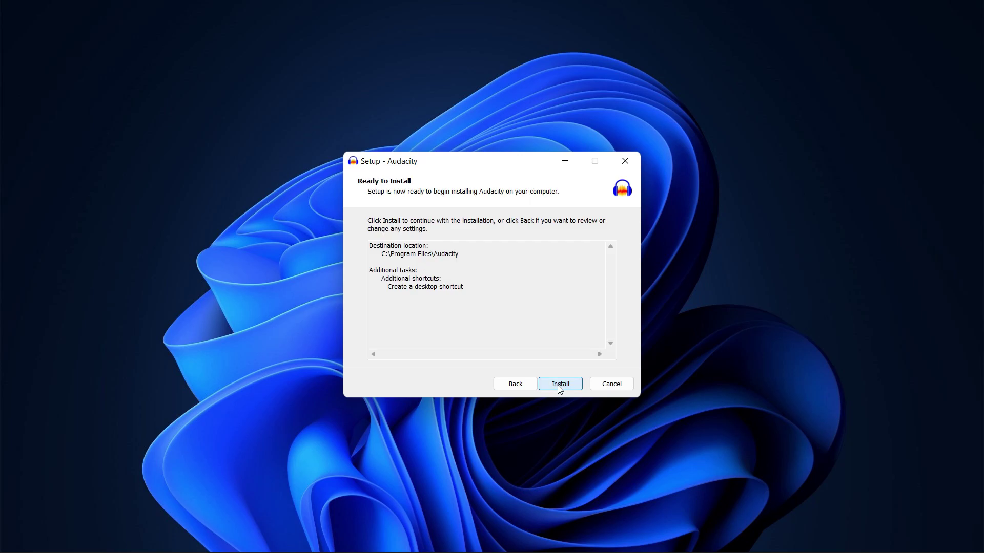
{"action": "left_click", "coordinate": [560, 388]}
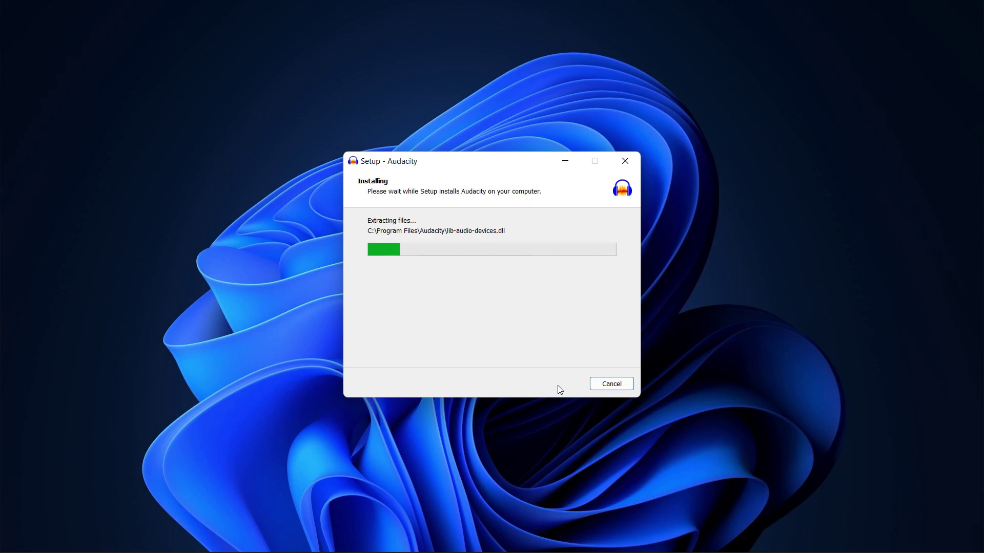